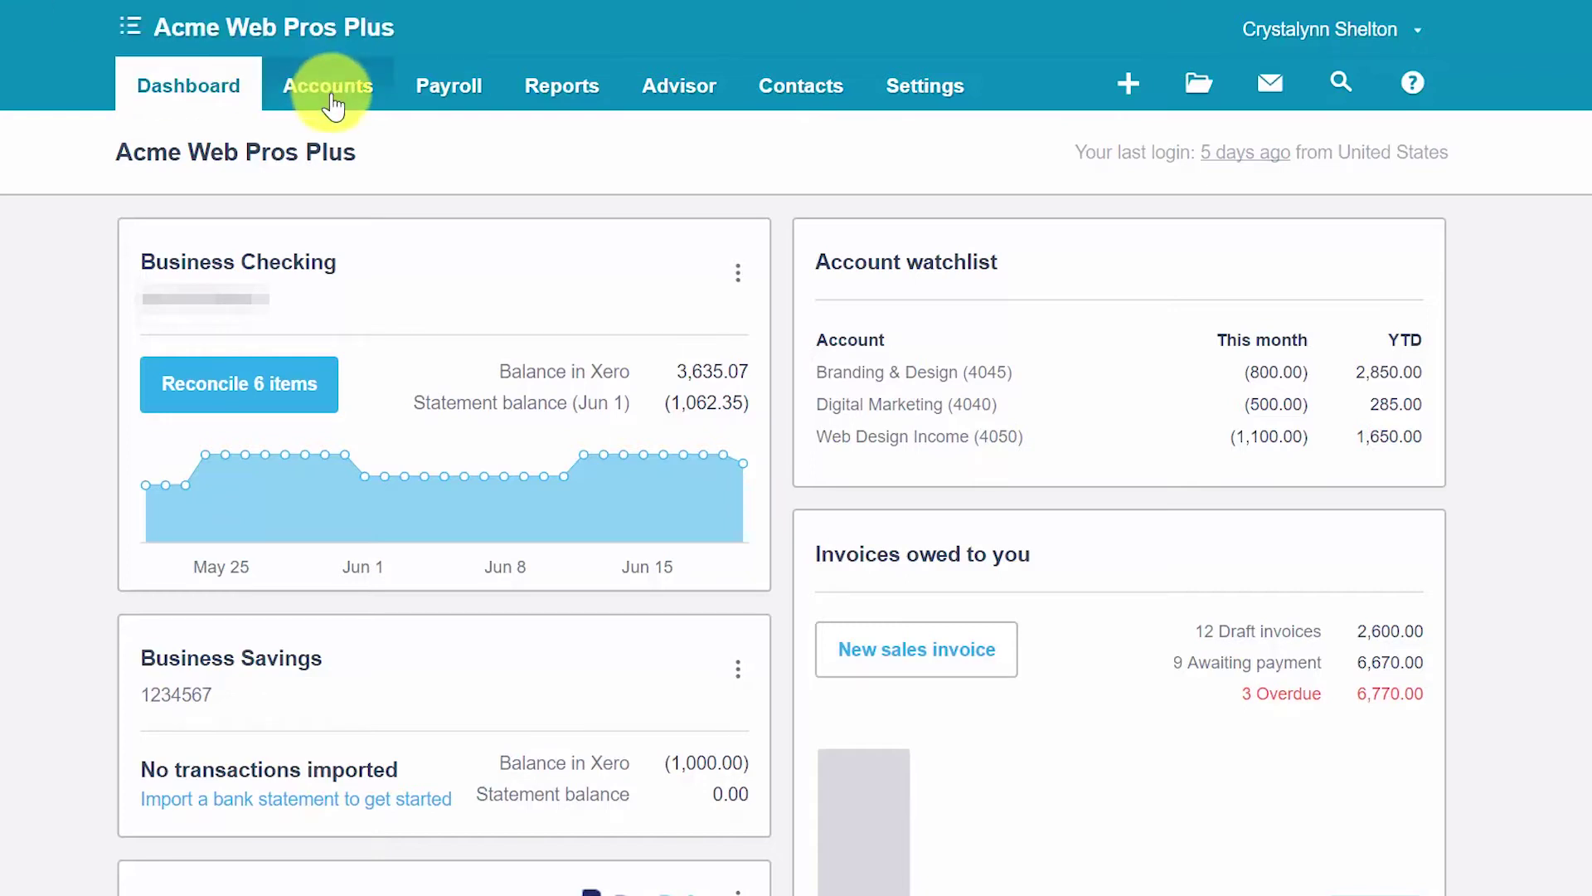
Open Accounts > Purchases to see the bills summary, with 8 awaiting payment totalling 2,450.00.
left_click(328, 87)
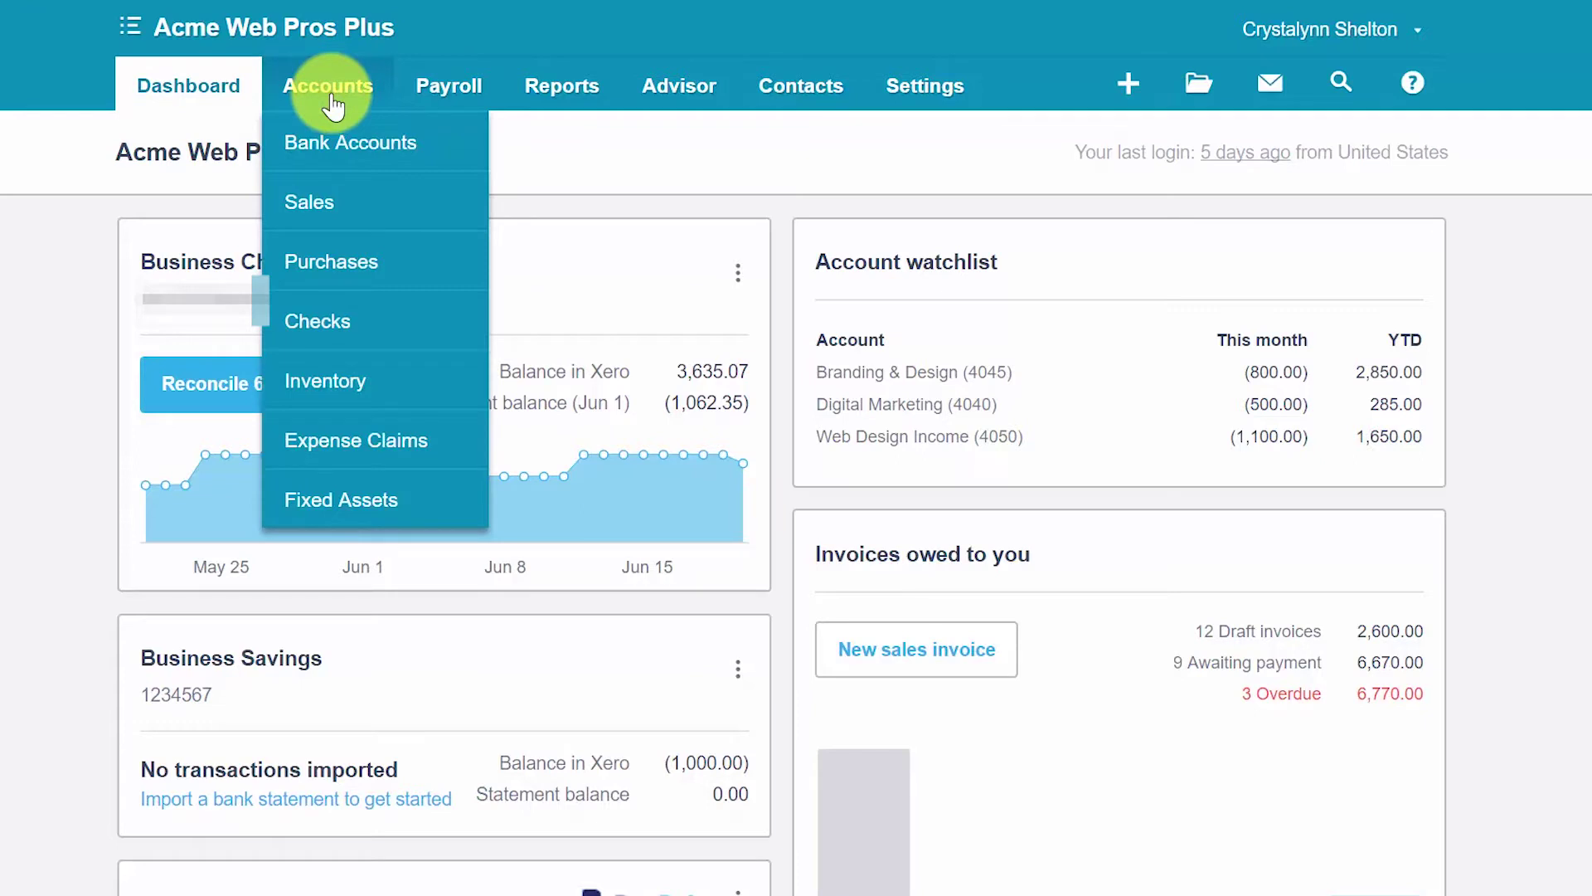
left_click(383, 284)
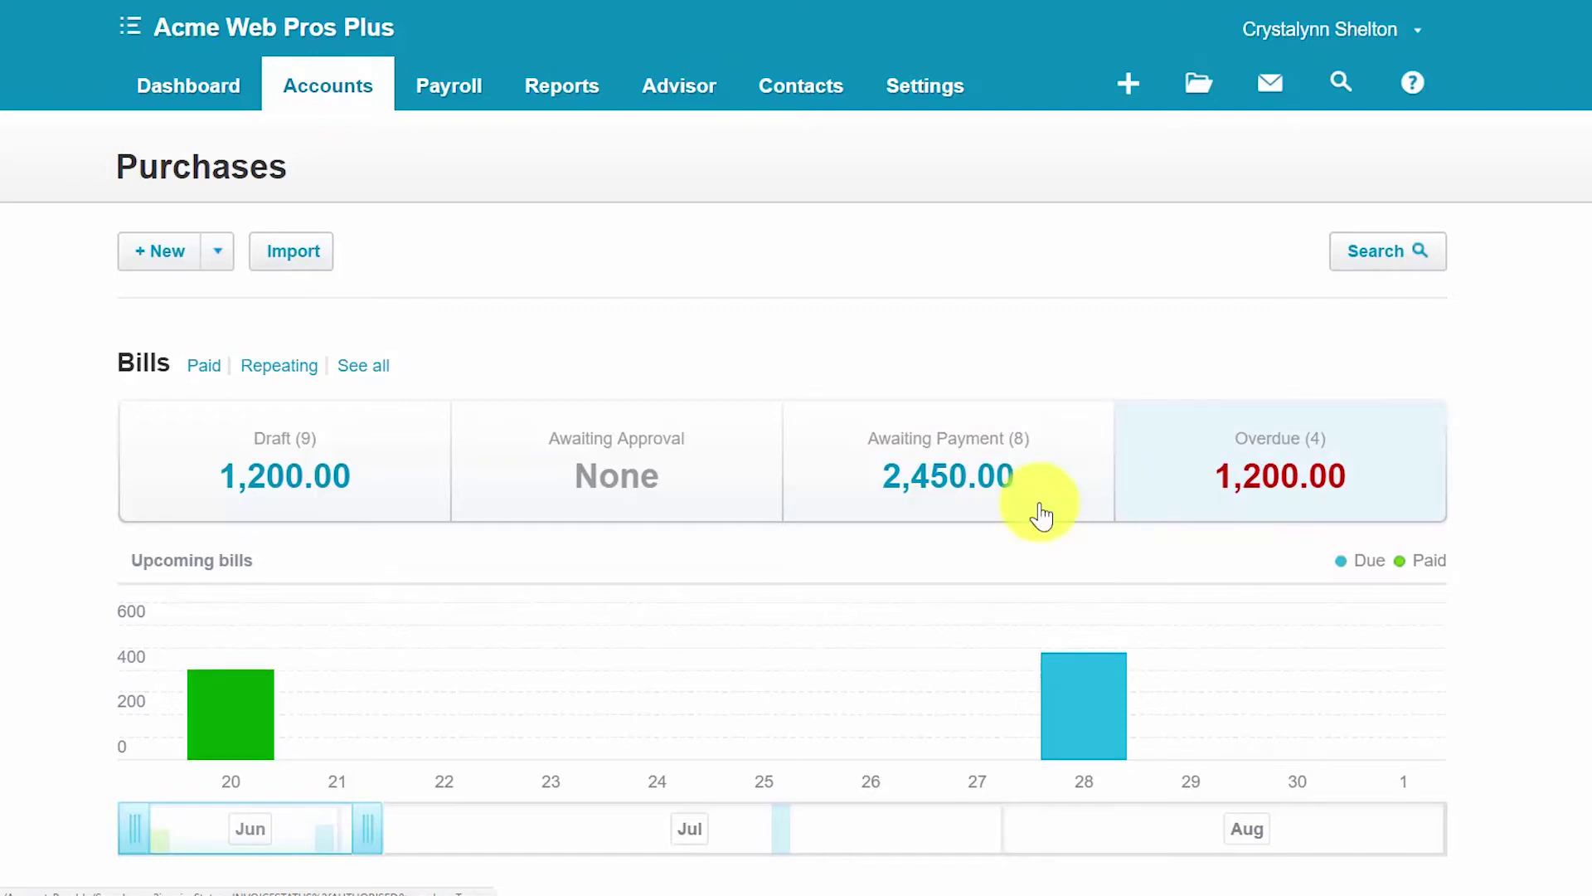
In Awaiting Payment, select the 700.00 and 75.00 Insightly bills plus bills 66666, 44444 and 88888.
left_click(997, 492)
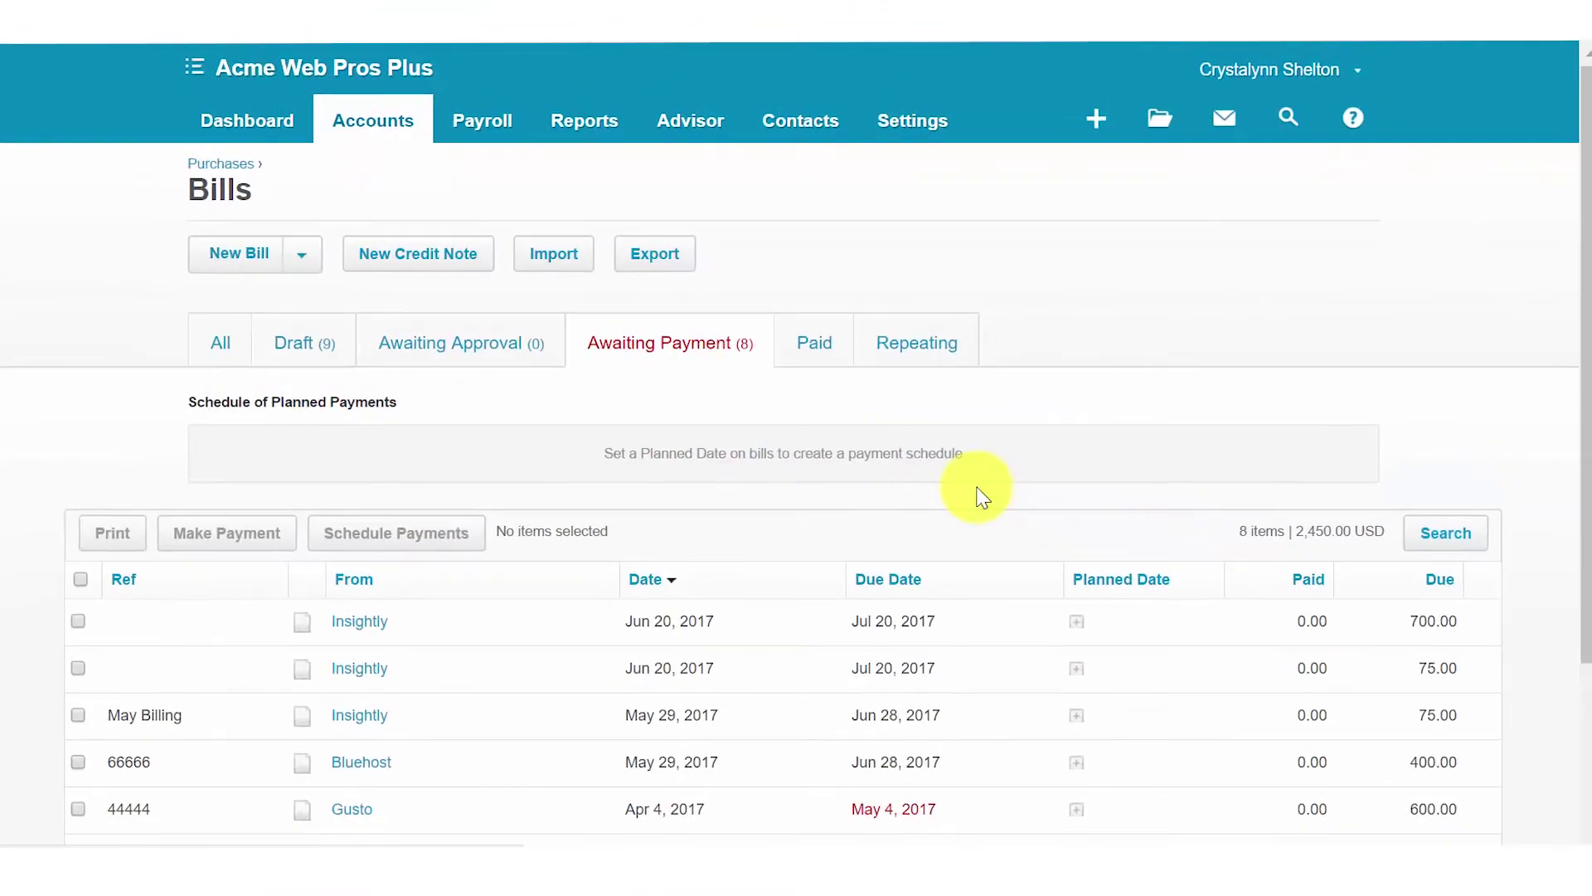
scroll(789, 452, "down", 3)
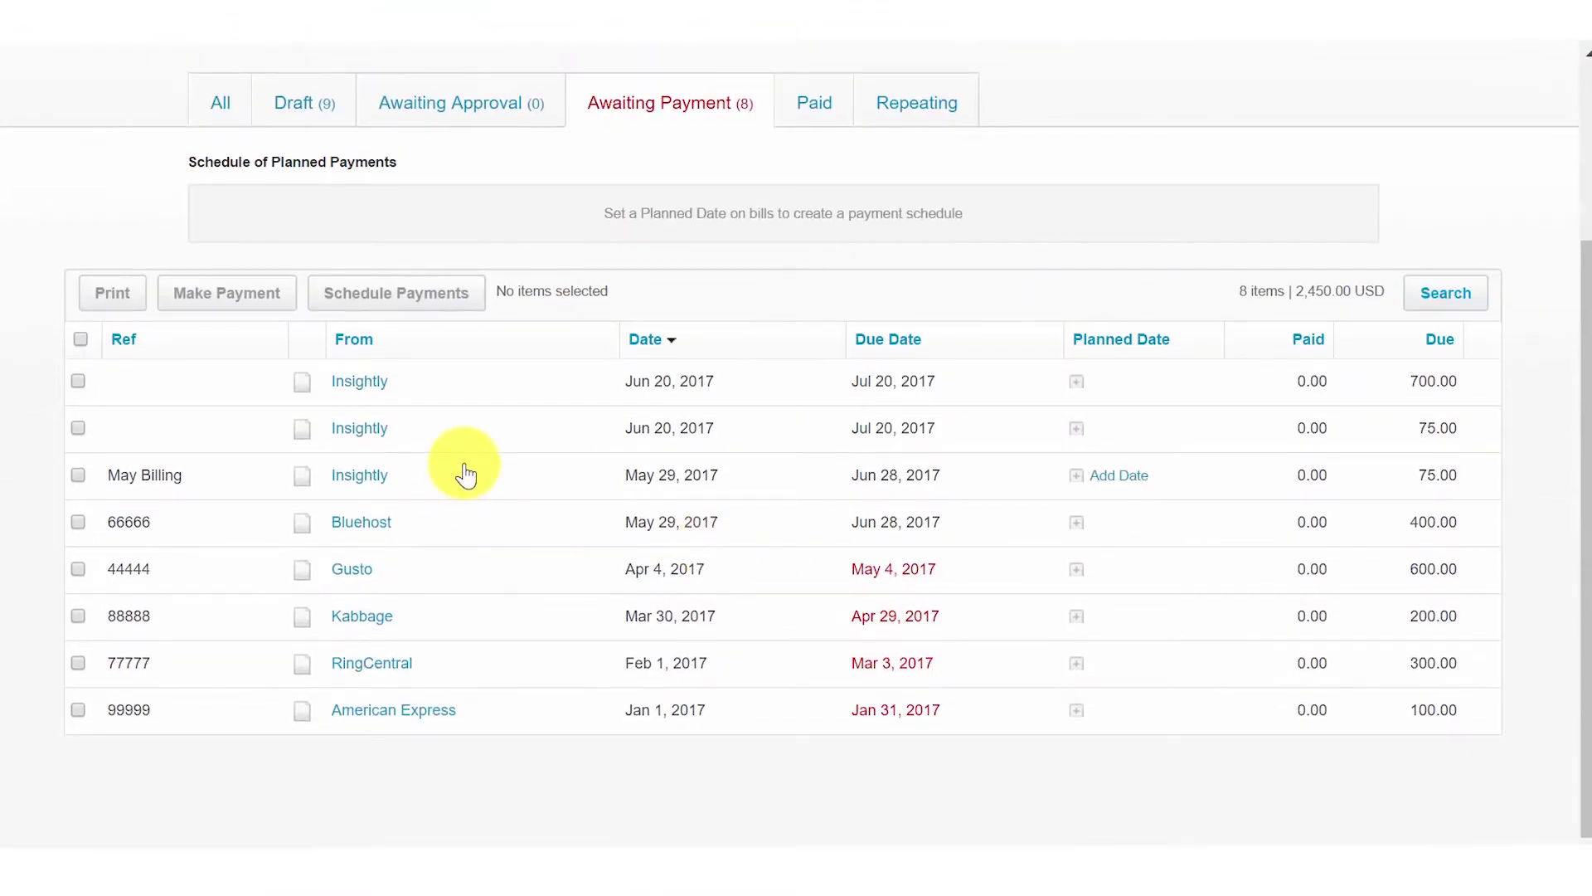
mouse_move(498, 428)
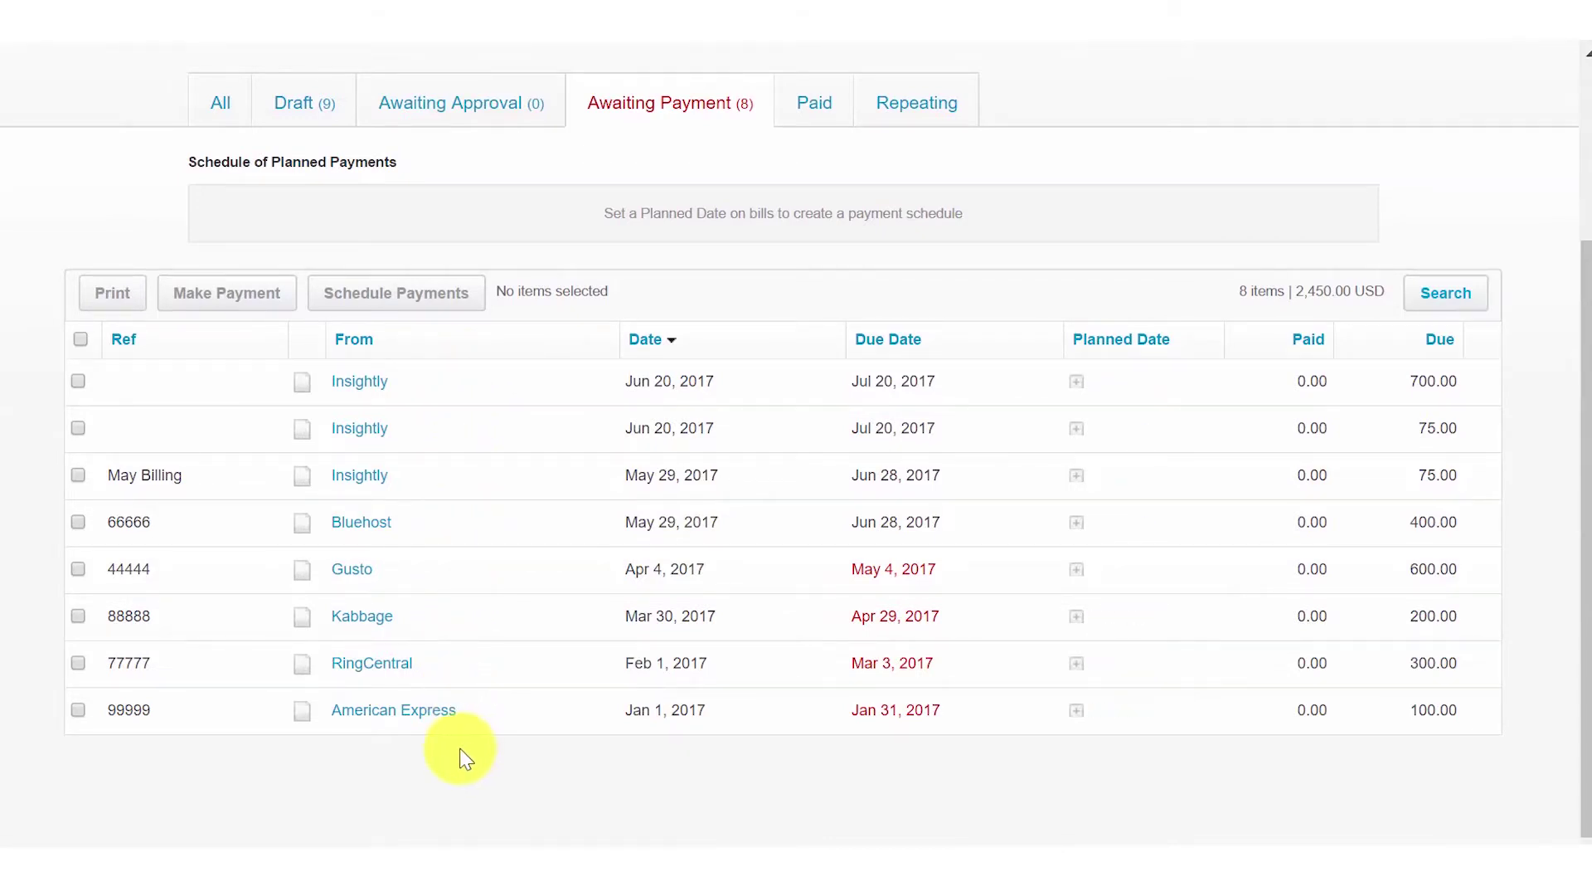
mouse_move(78, 427)
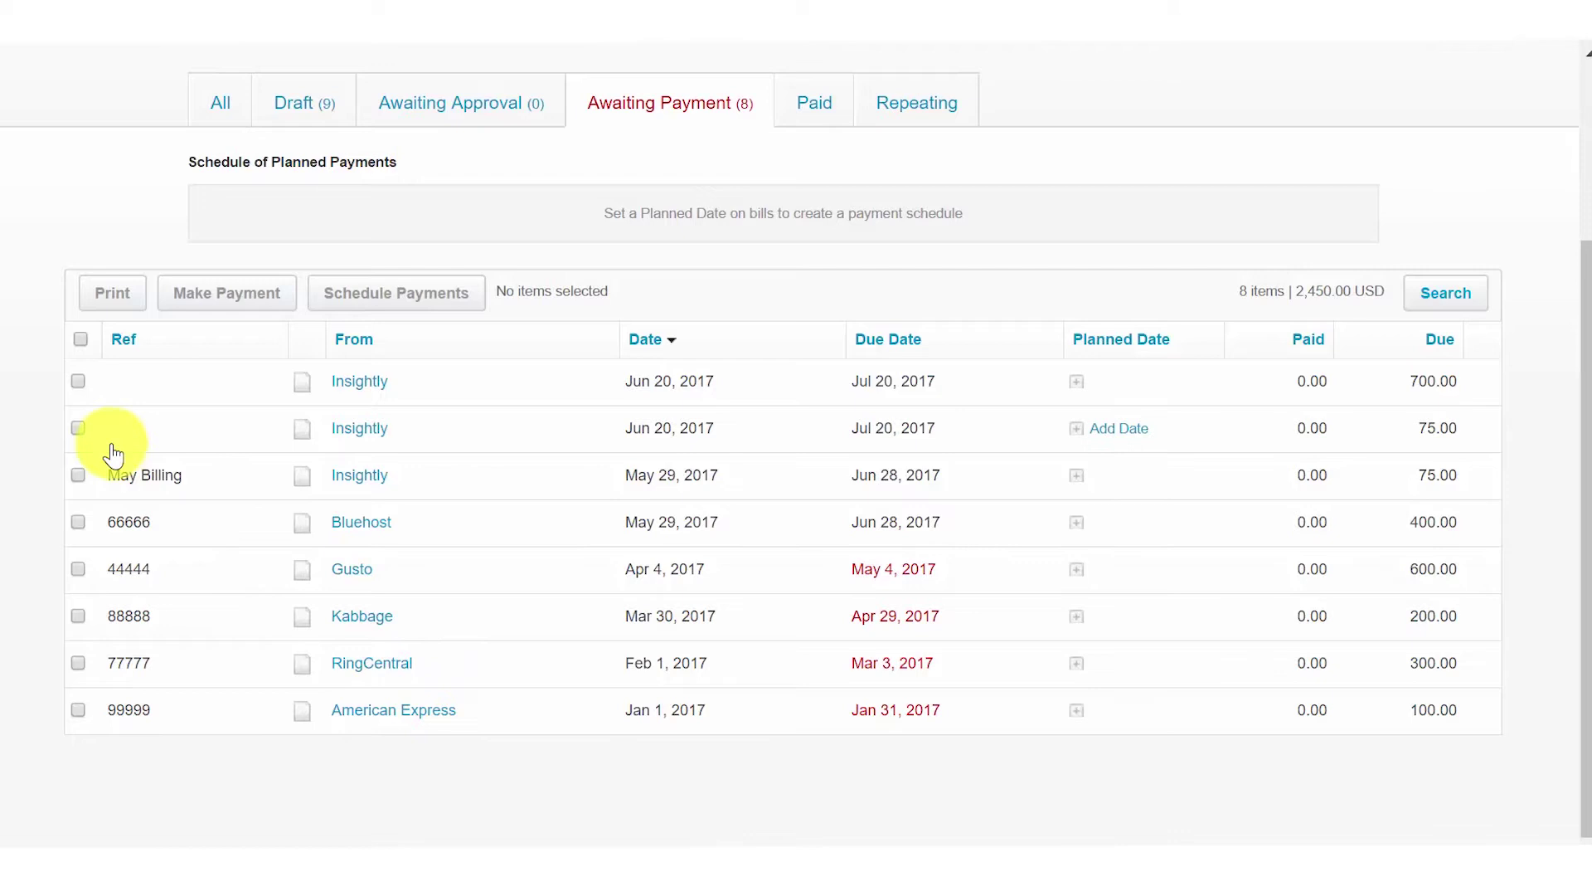
left_click(78, 381)
left_click(78, 428)
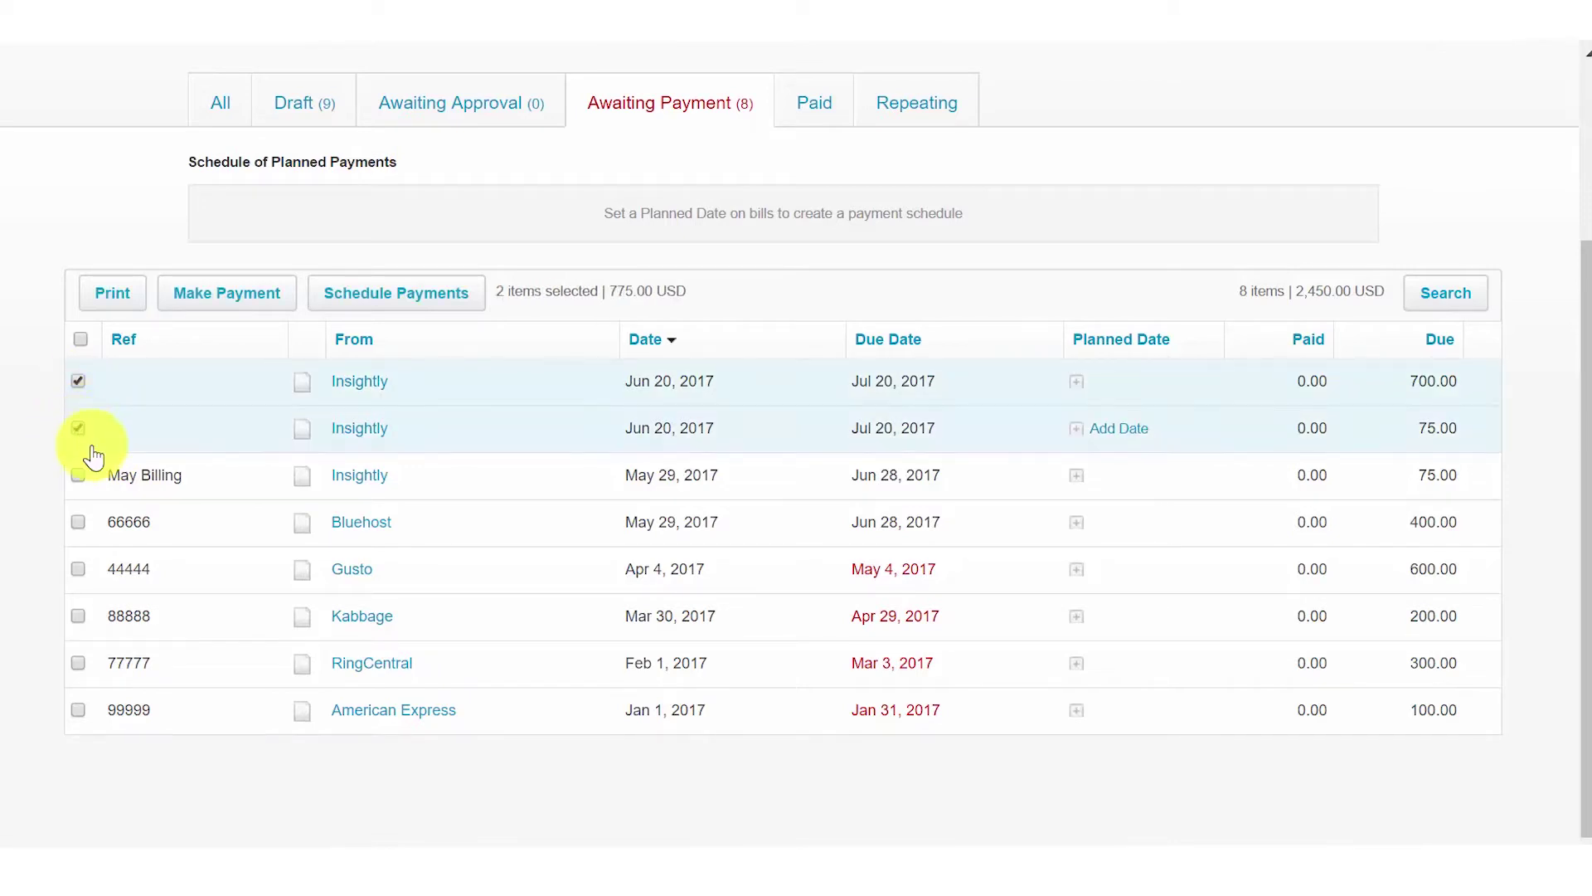
left_click(77, 522)
left_click(77, 569)
left_click(78, 616)
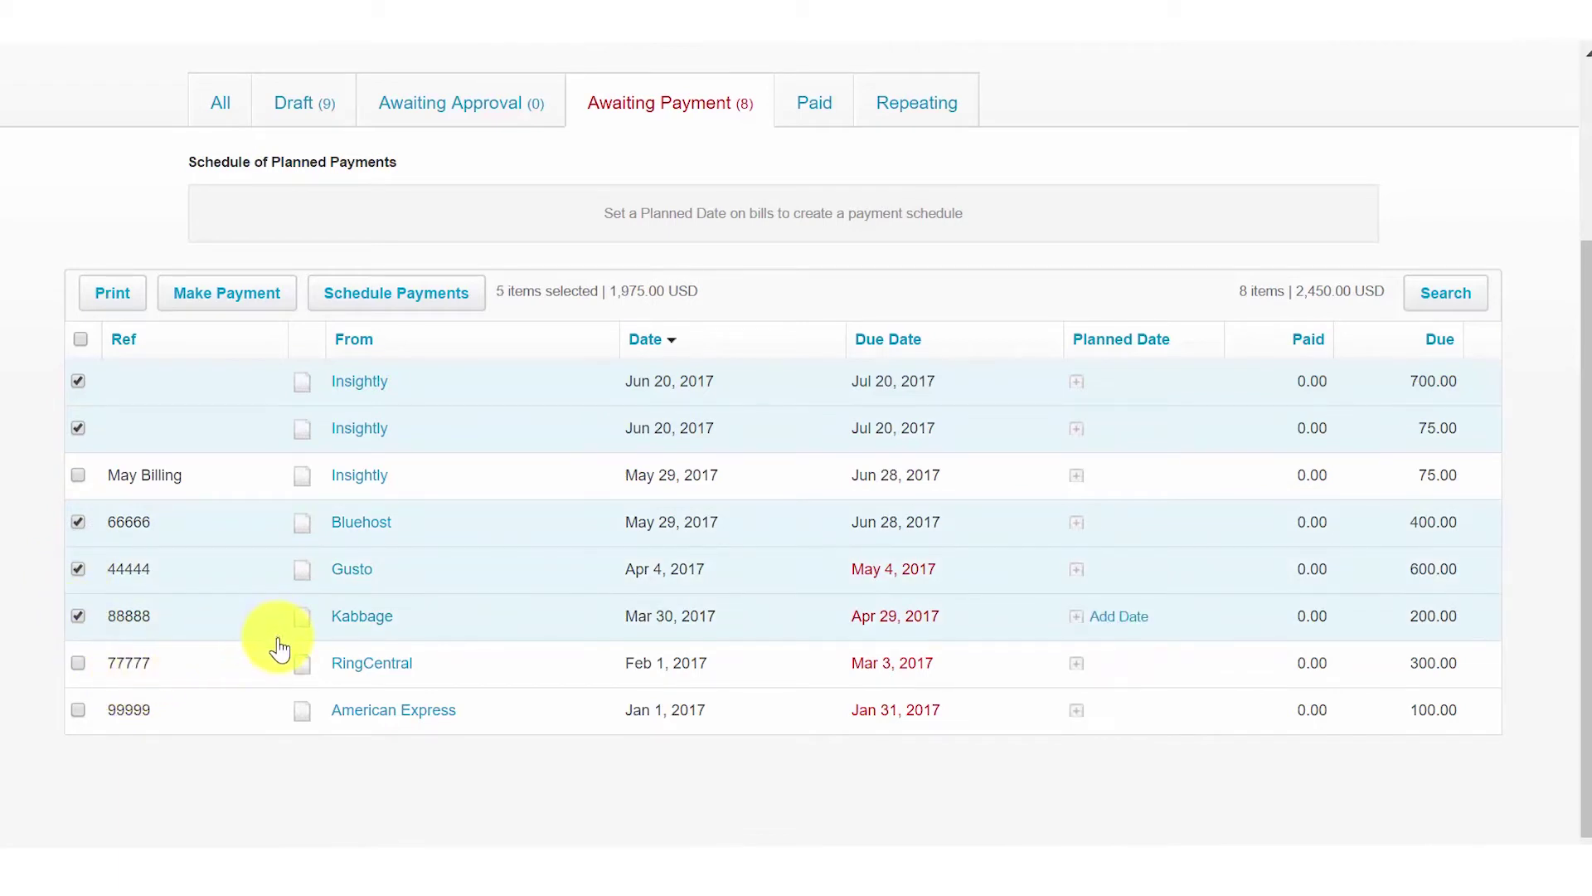
scroll(1158, 669, "up", 1)
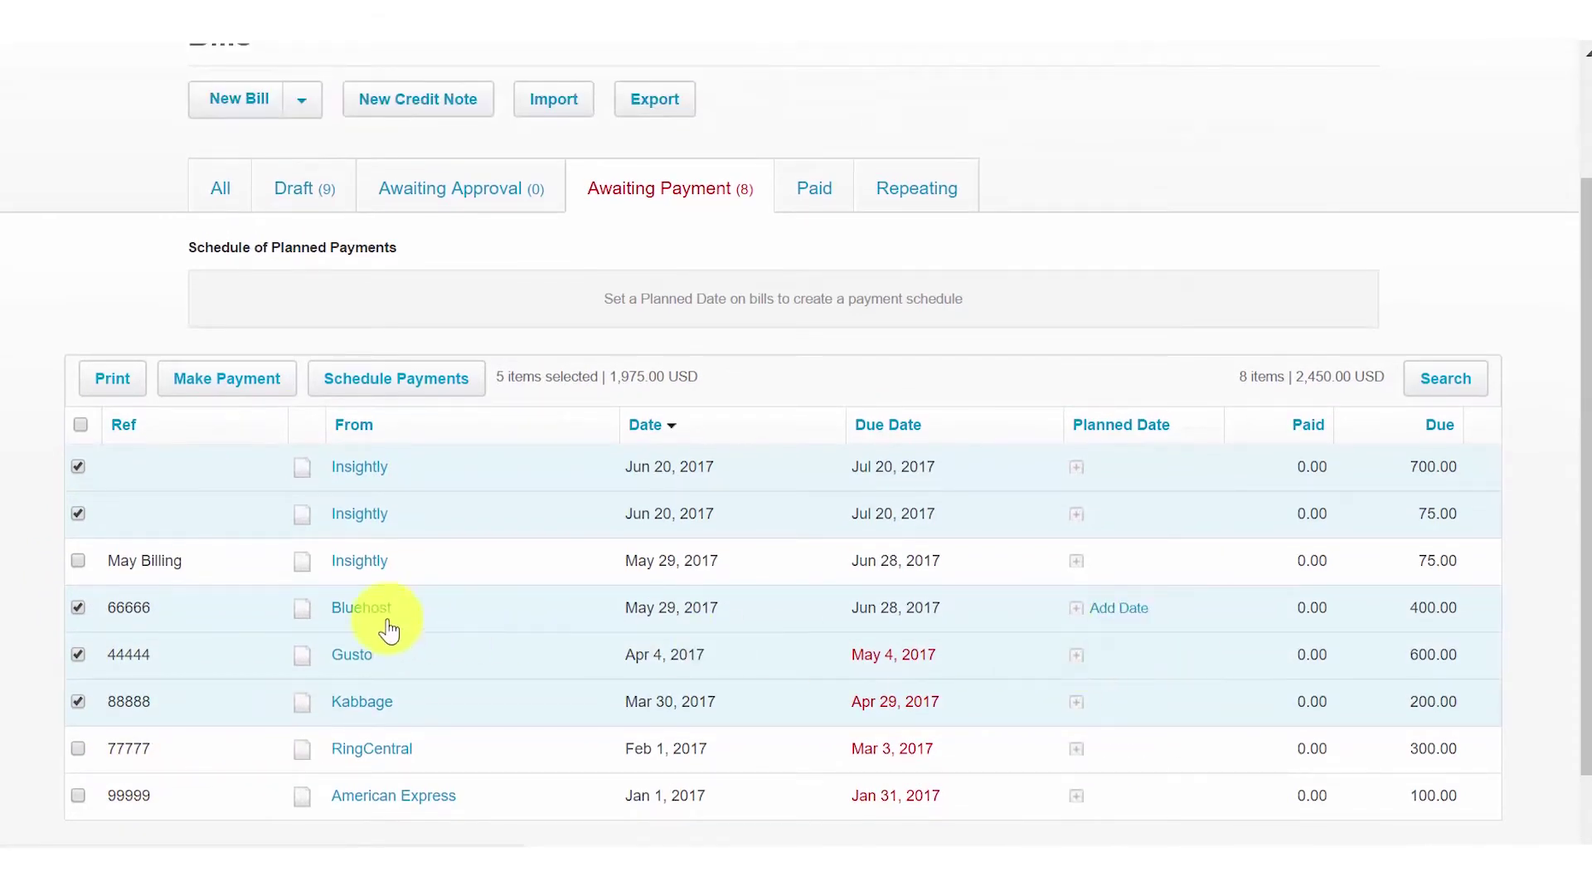
Make a payment for the selected bills using Pay By Check.
left_click(240, 389)
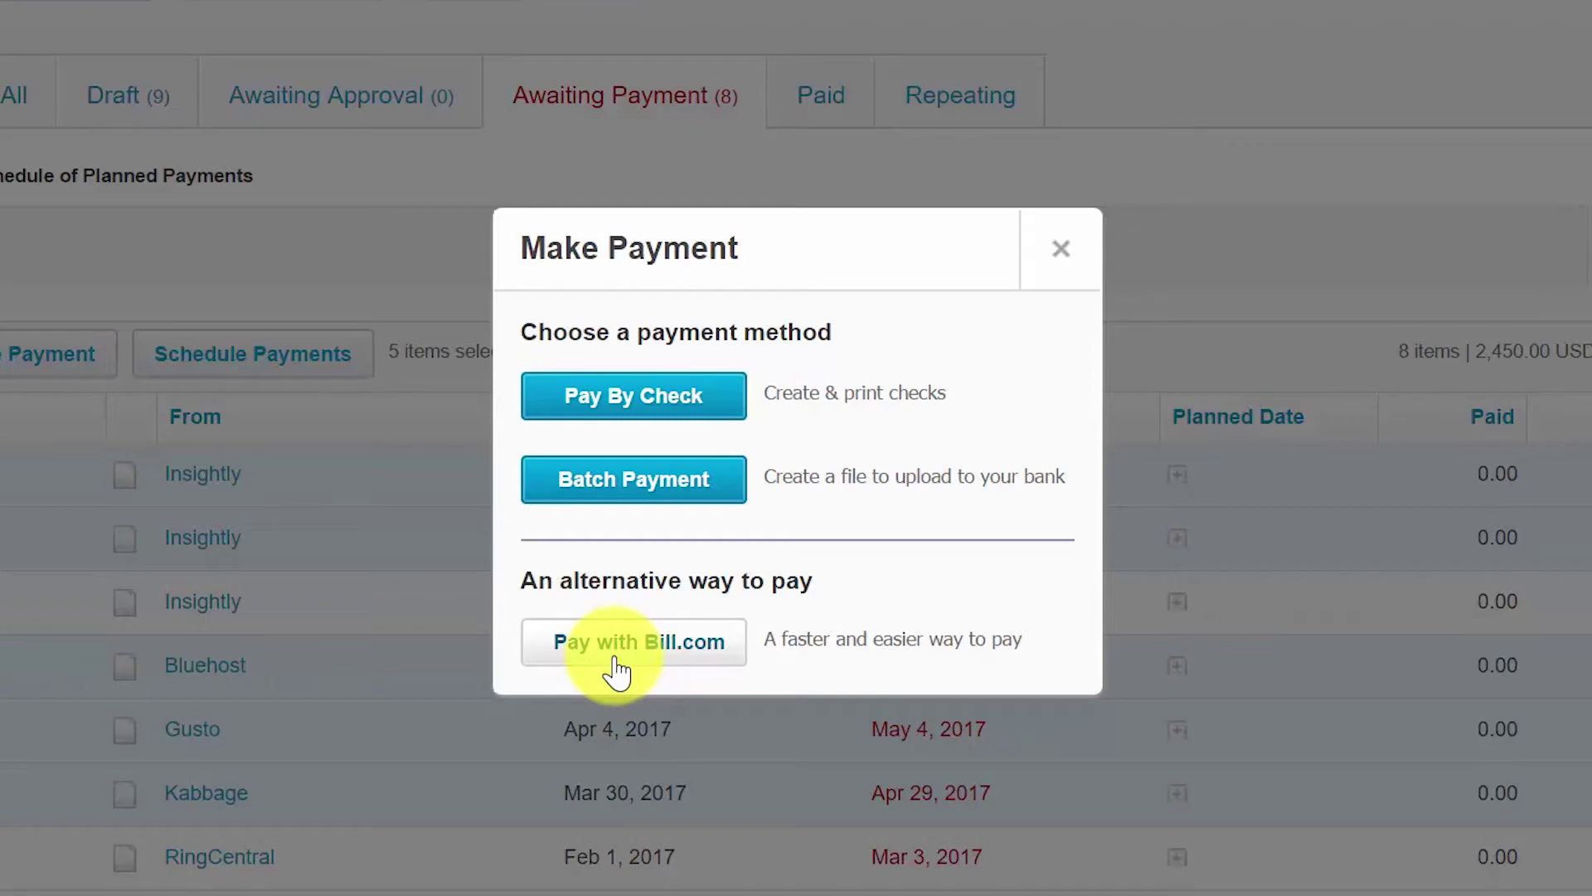
left_click(636, 396)
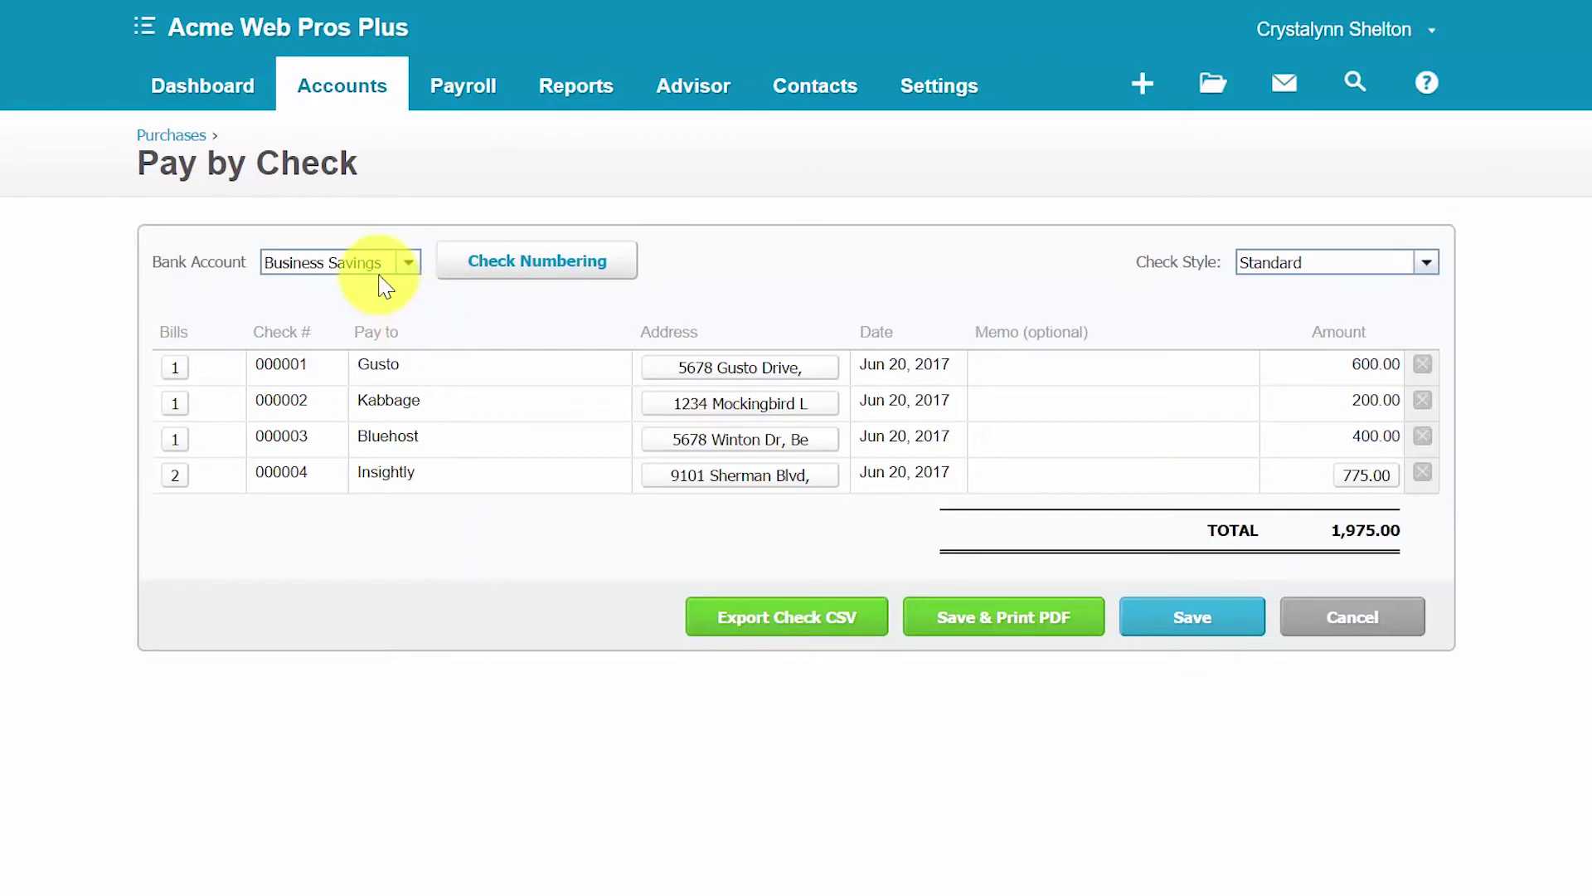
Change the paying bank account from Business Savings to Business Checking.
left_click_drag(189, 268, 209, 265)
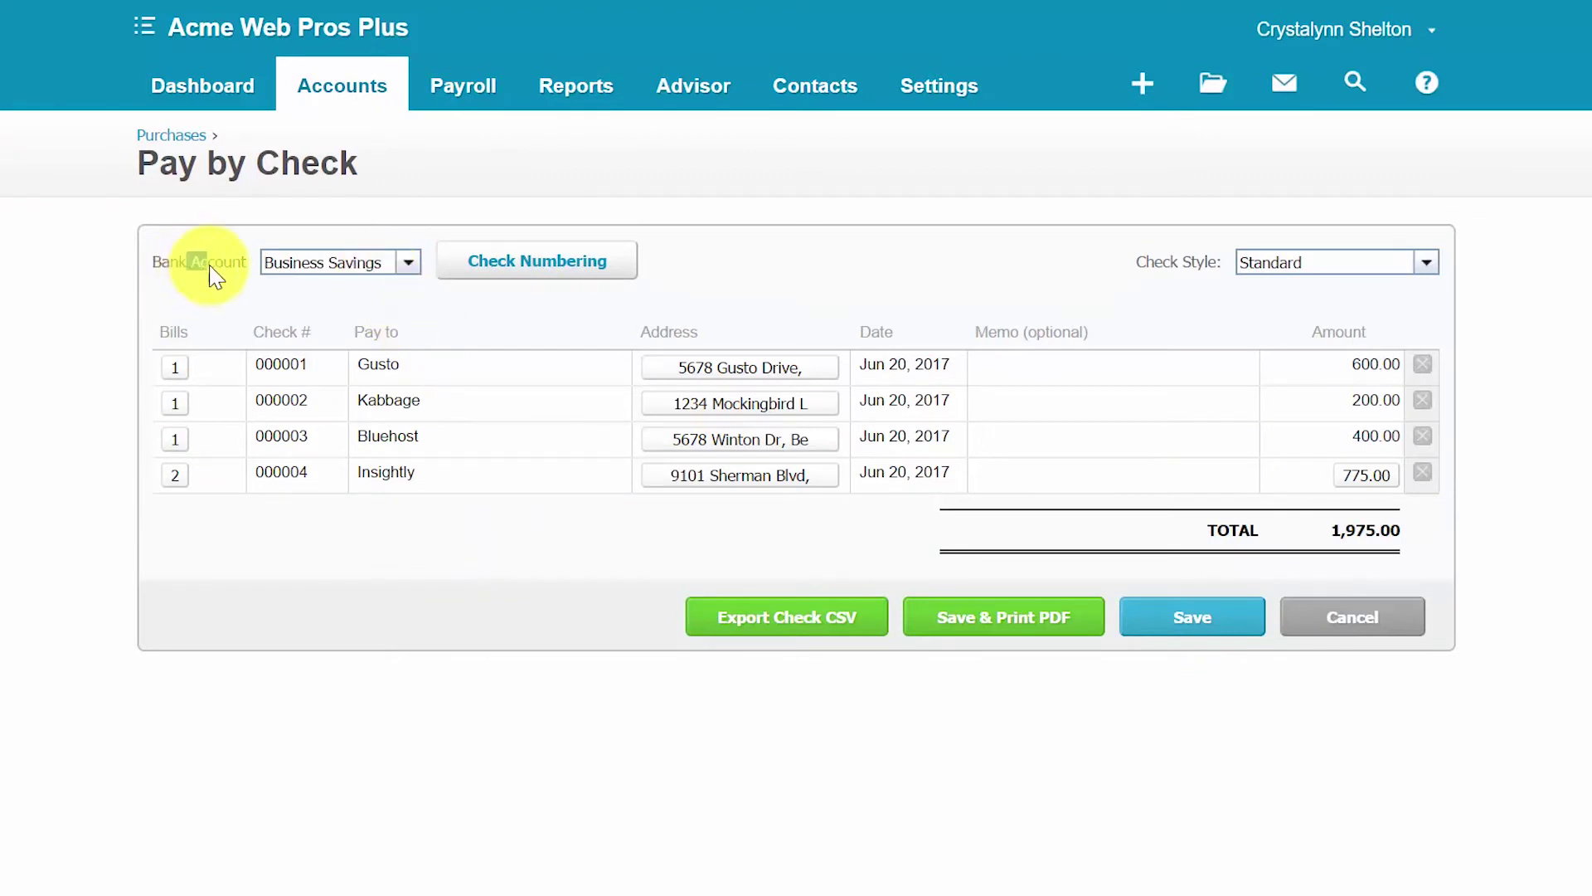
left_click(418, 277)
left_click(381, 334)
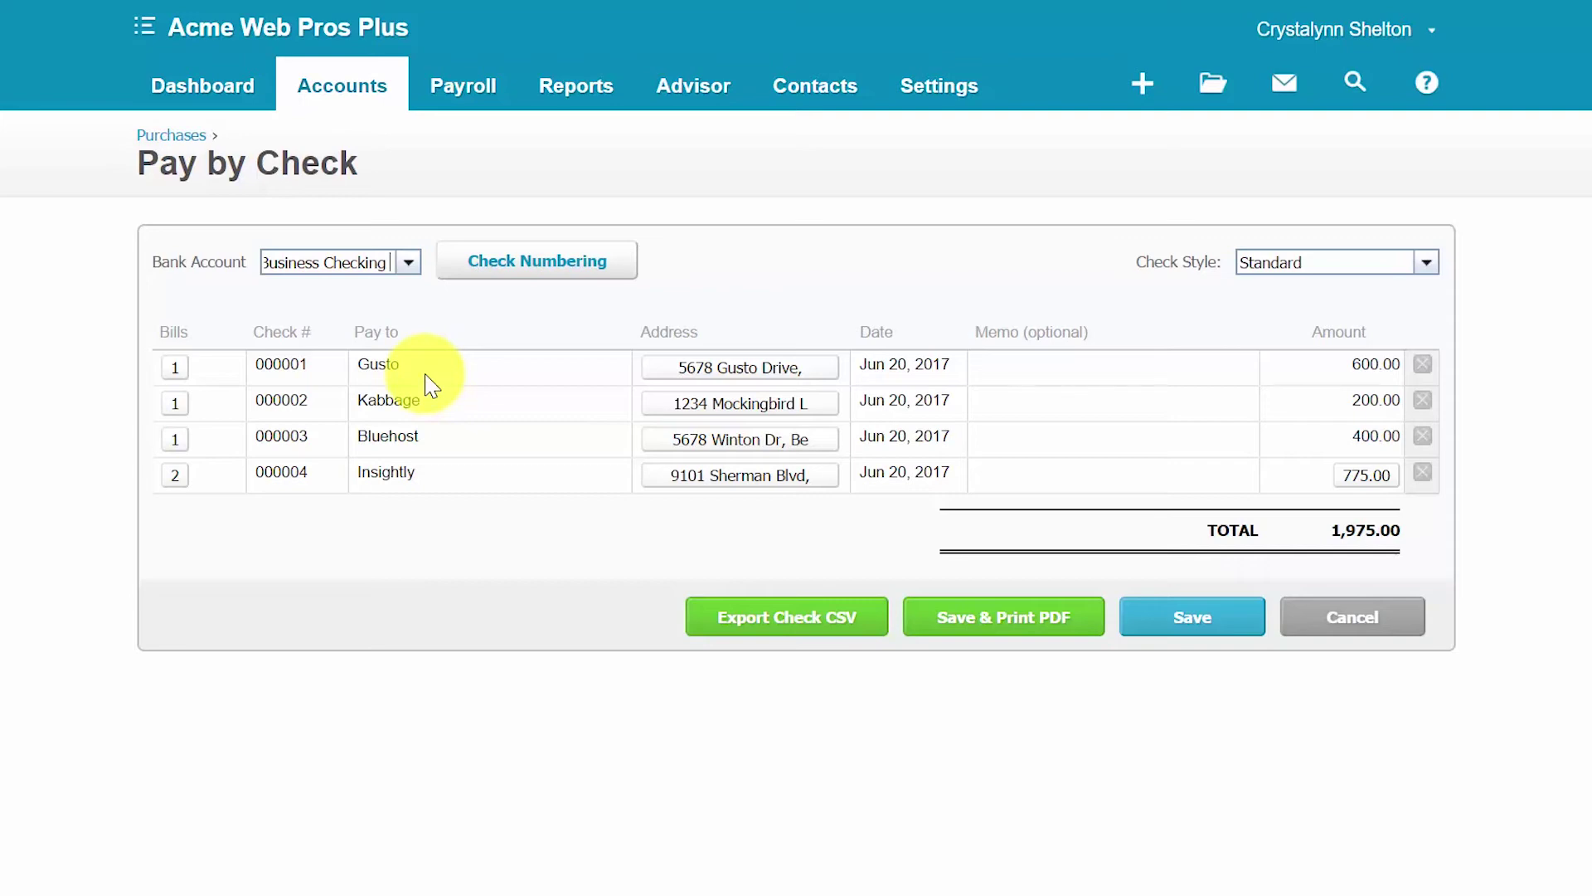
left_click(424, 375)
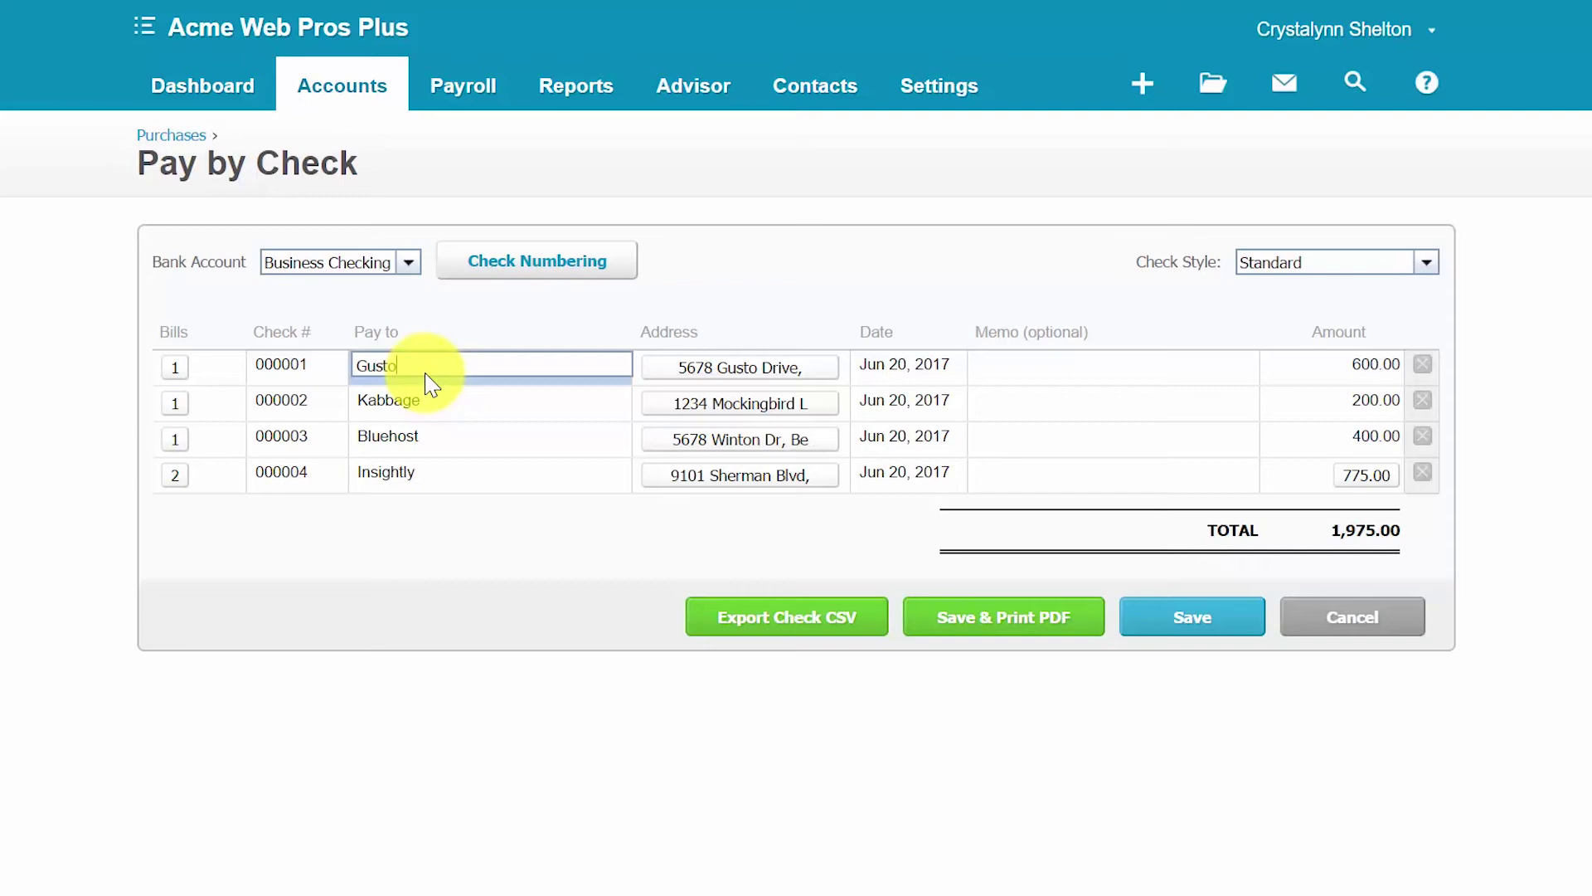
left_click(894, 318)
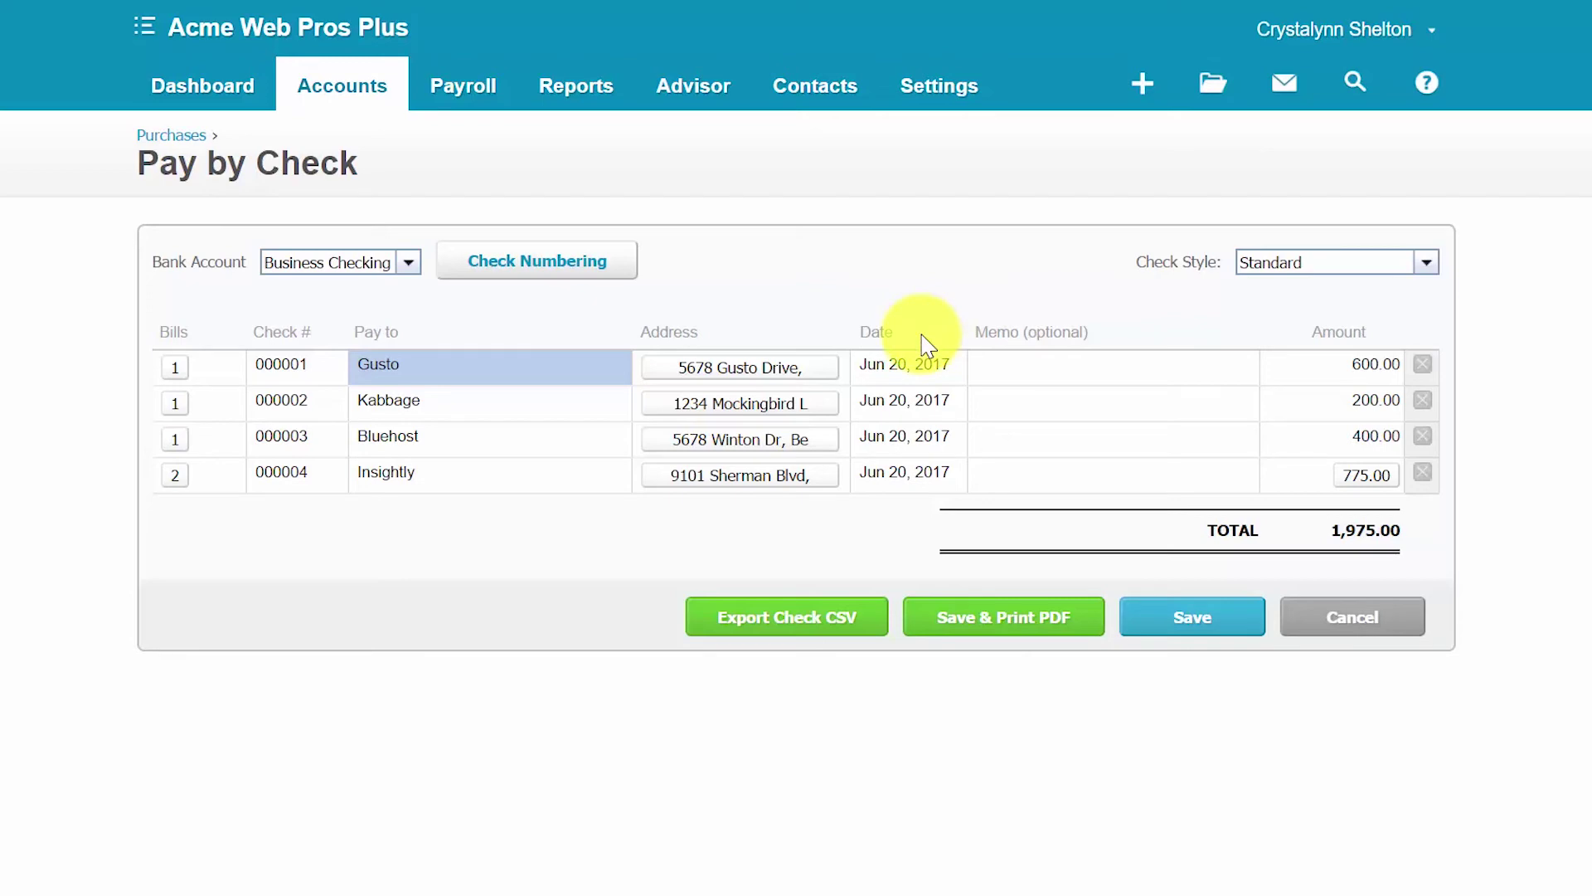
left_click(1057, 375)
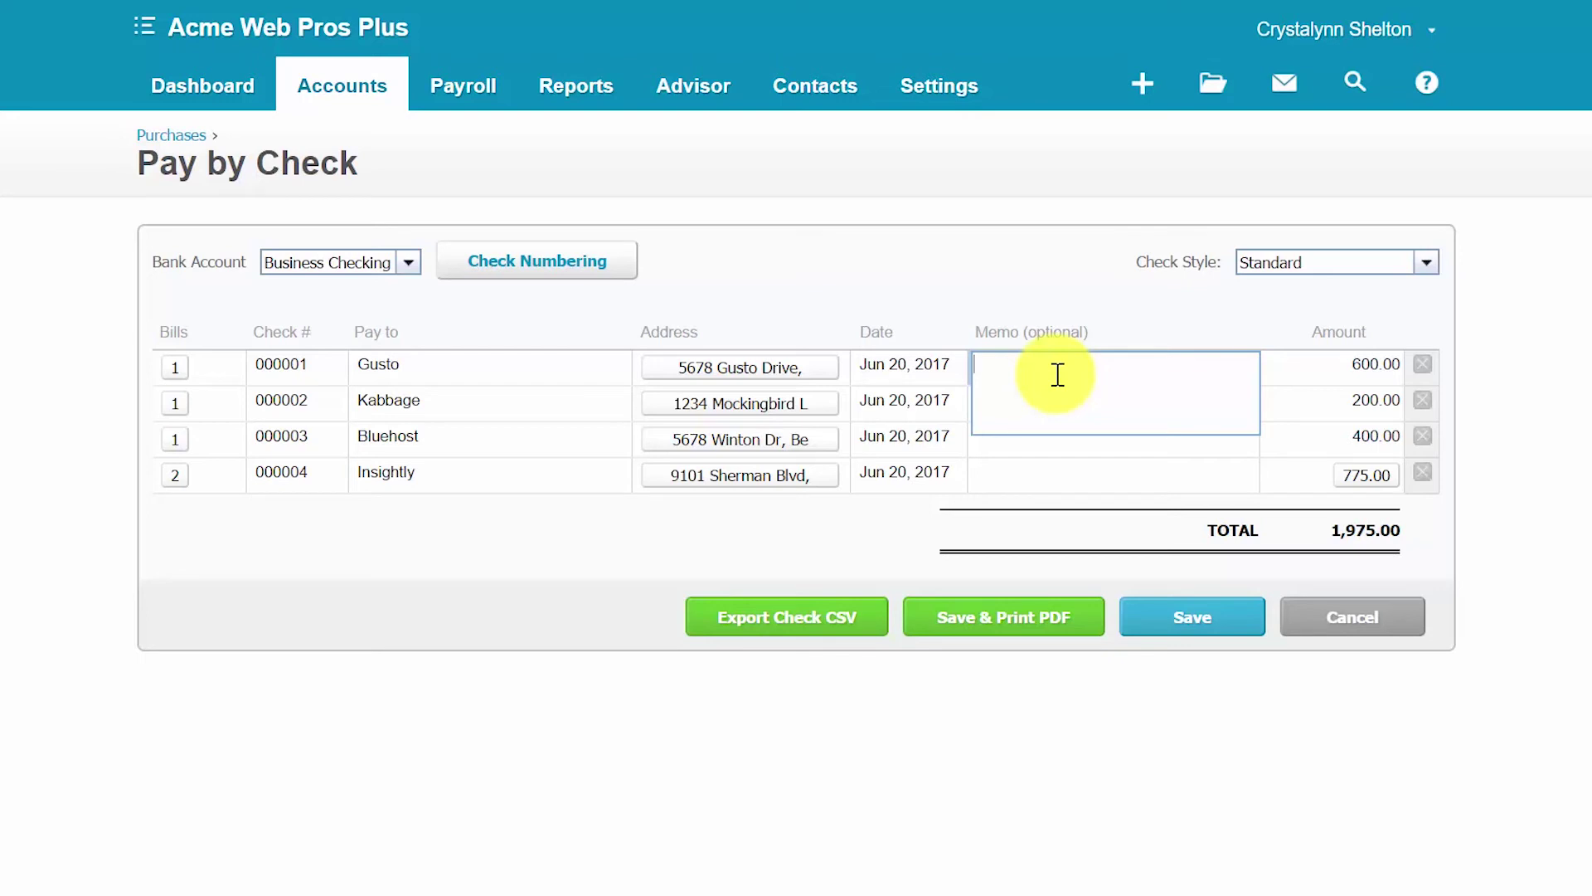
left_click(1343, 336)
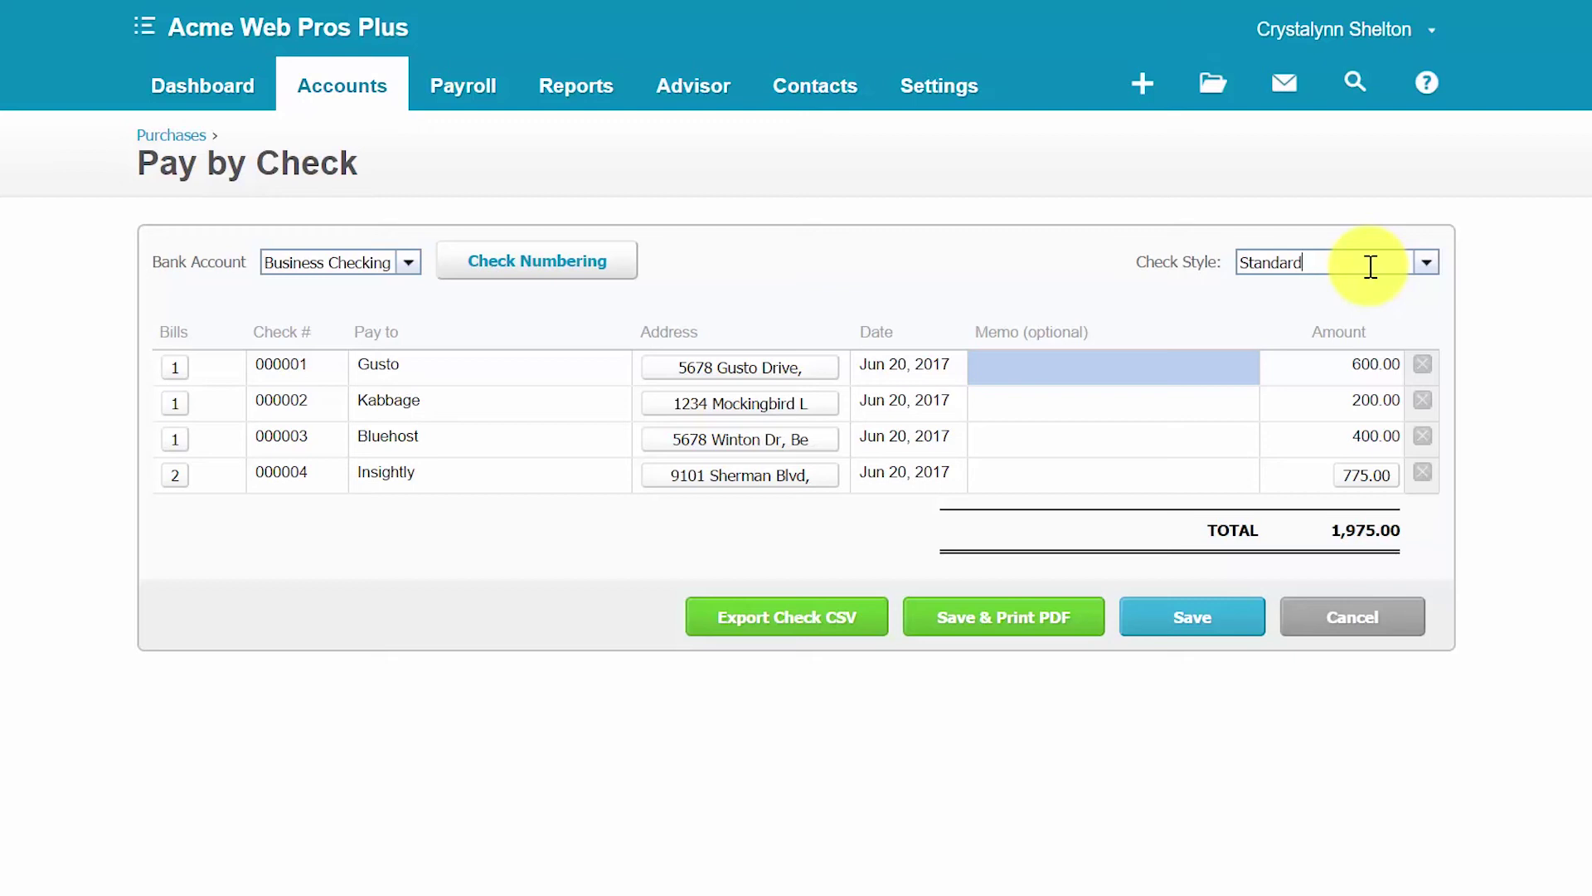
left_click(1370, 266)
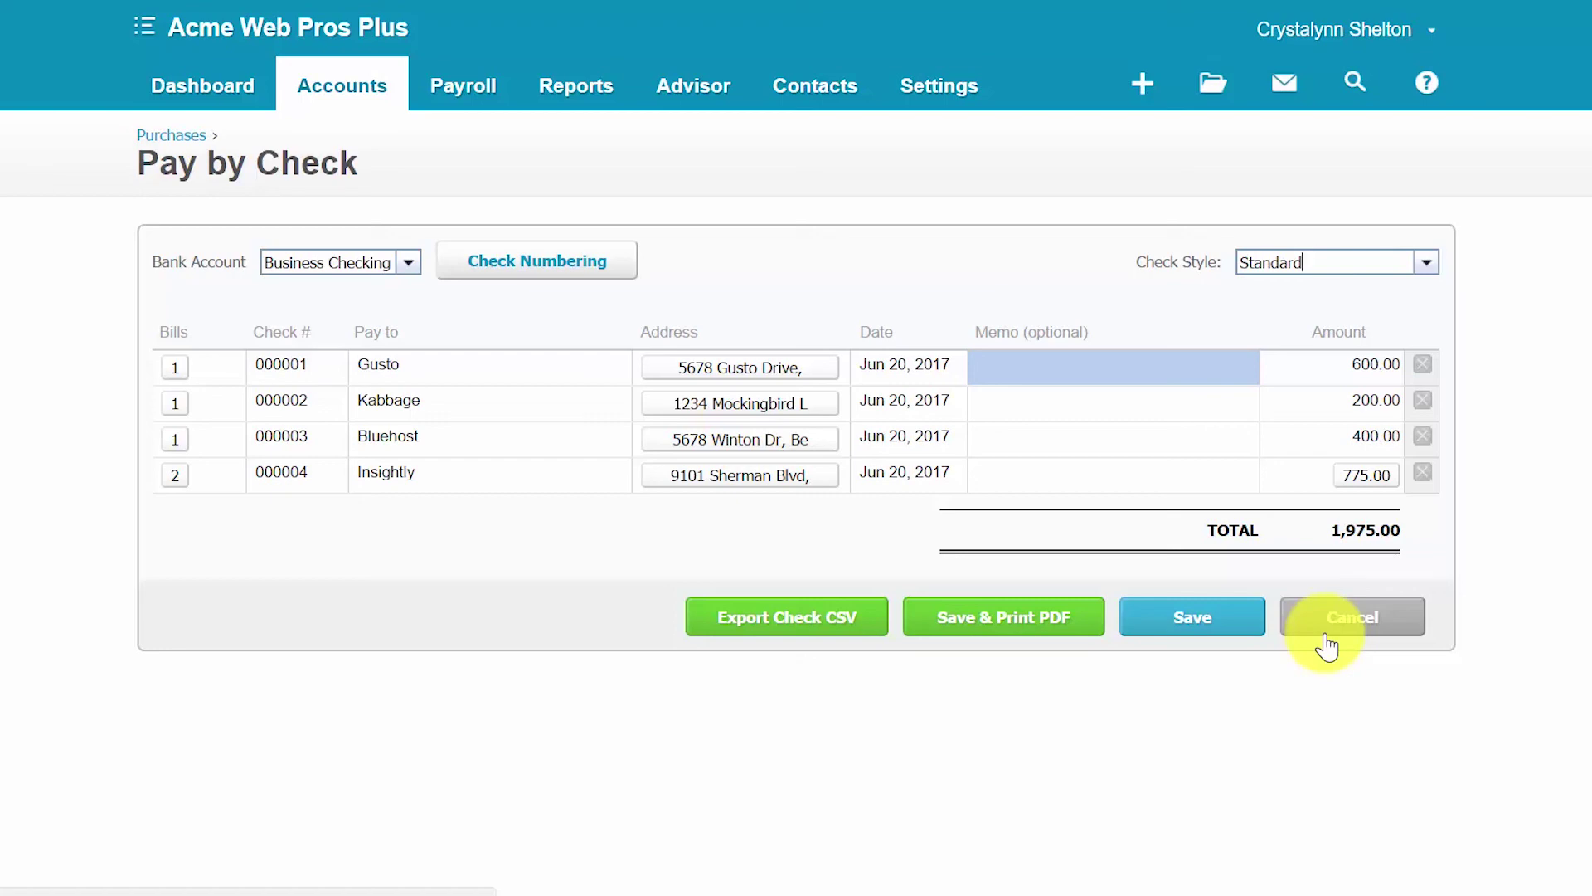
Go to the organisation's Dashboard from the top navigation bar.
left_click(214, 104)
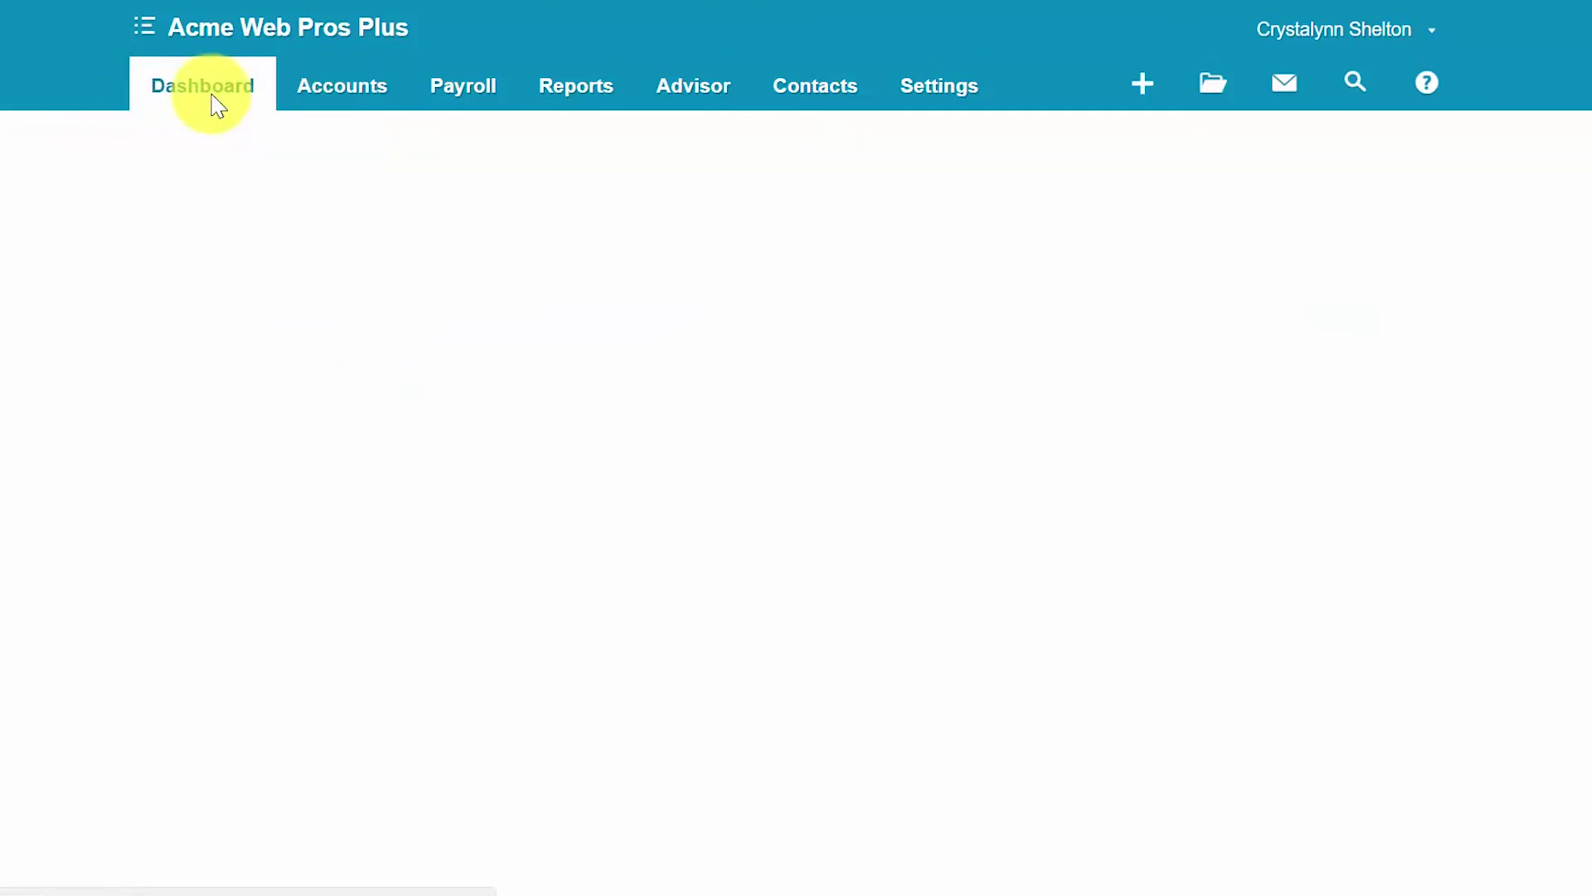